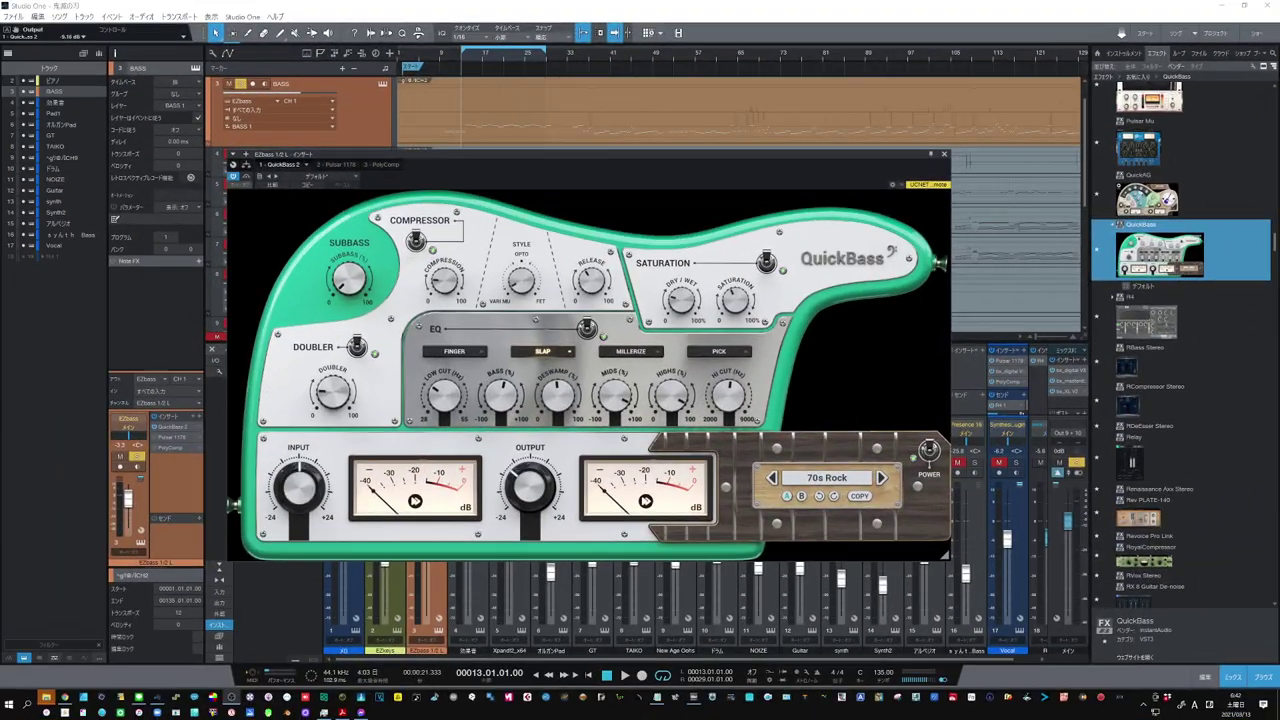
Reset the QuickBass plug-in to its default preset and audition the BASS track from bar 13
left_click(342, 178)
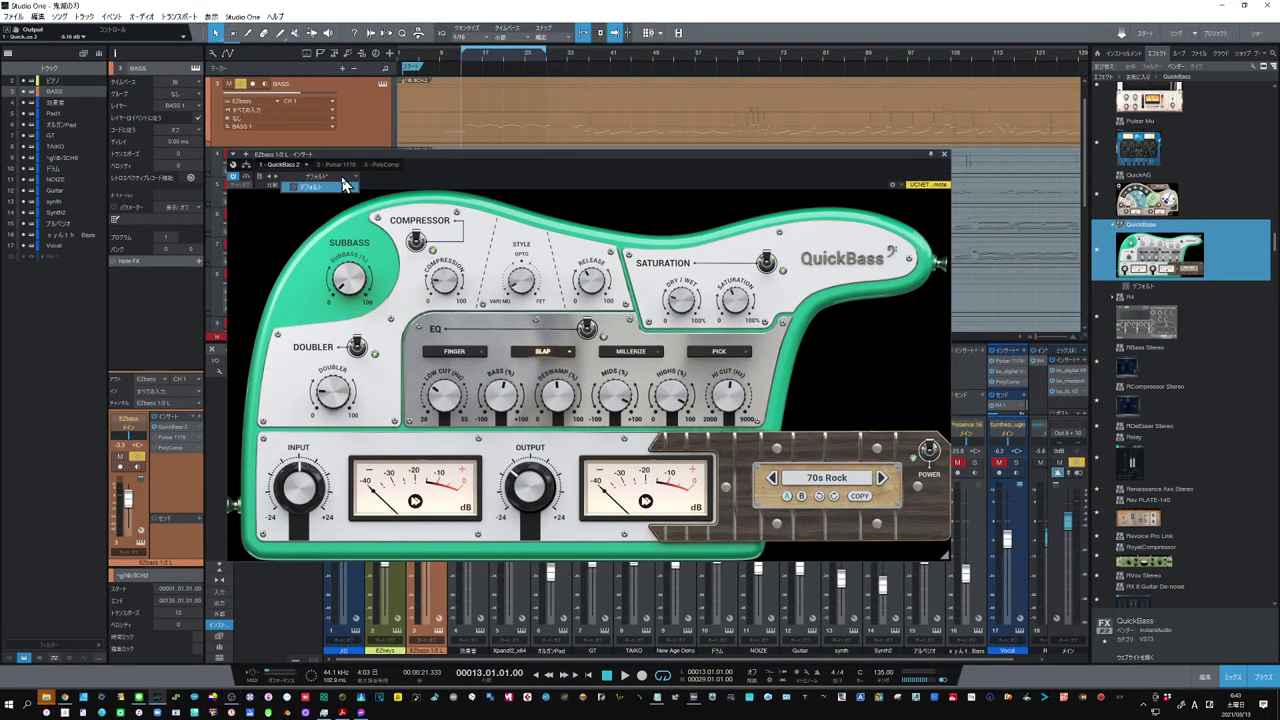
left_click(324, 188)
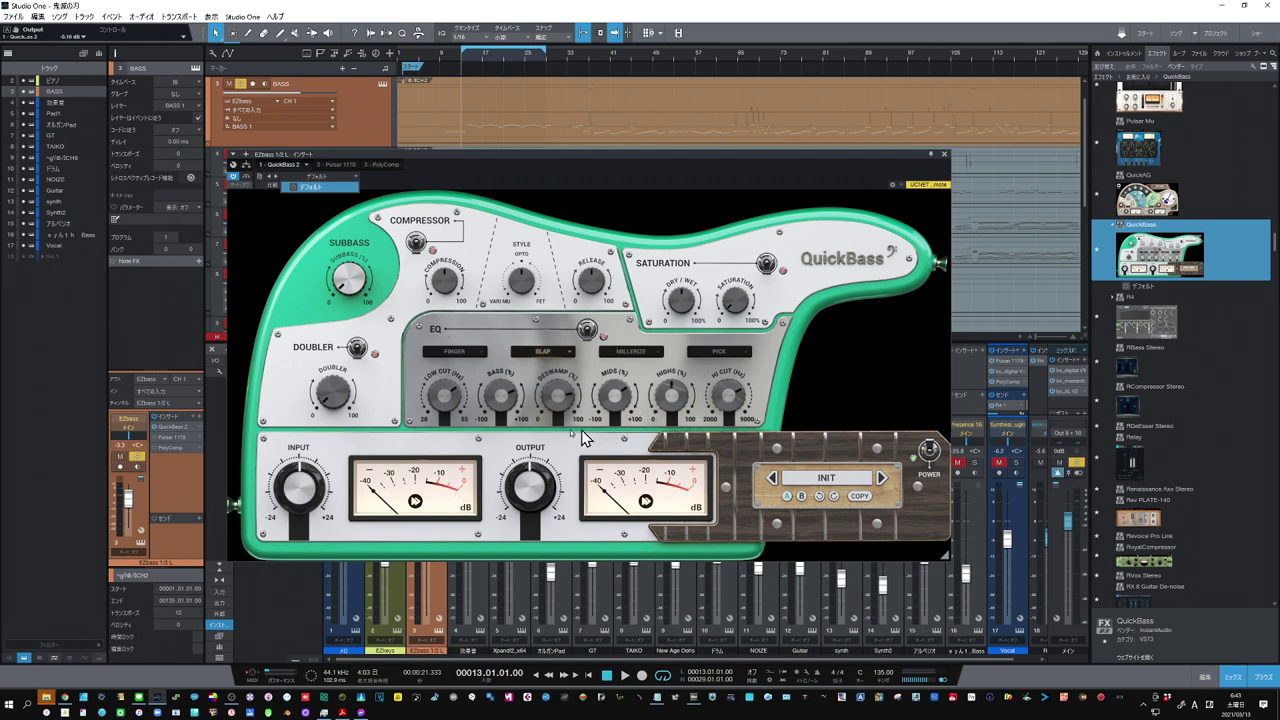
left_click(625, 677)
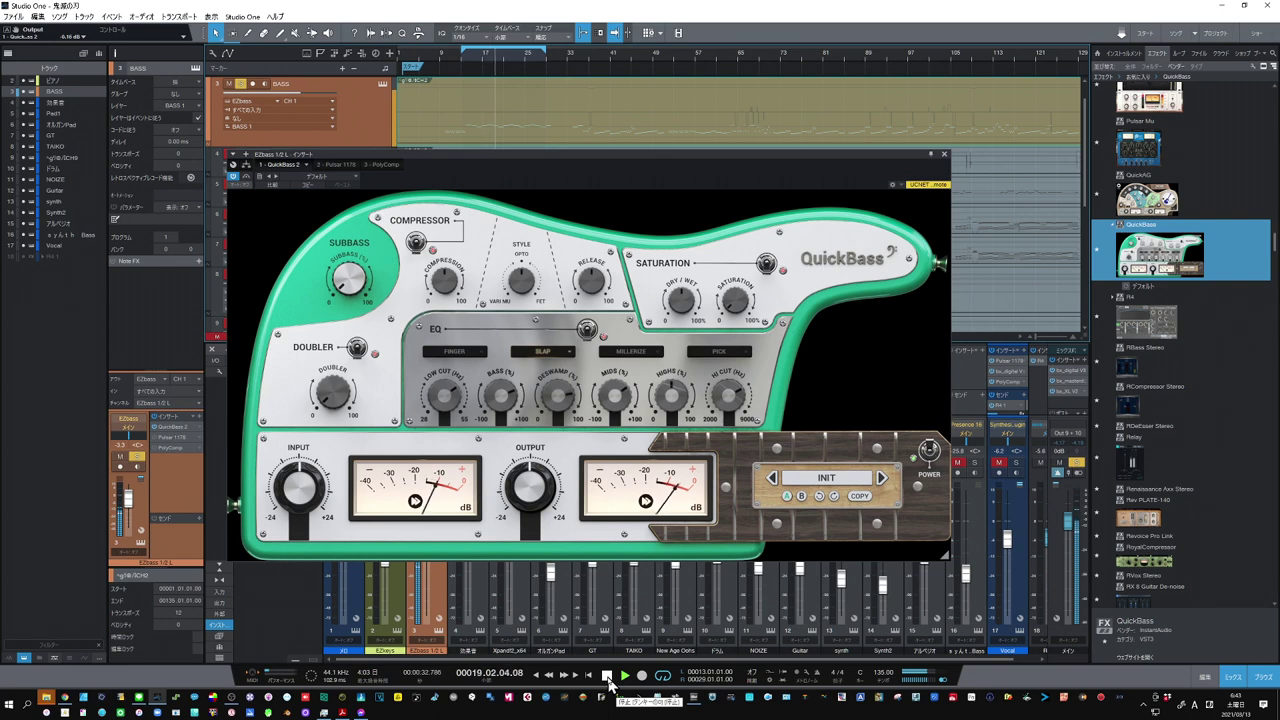
left_click(607, 676)
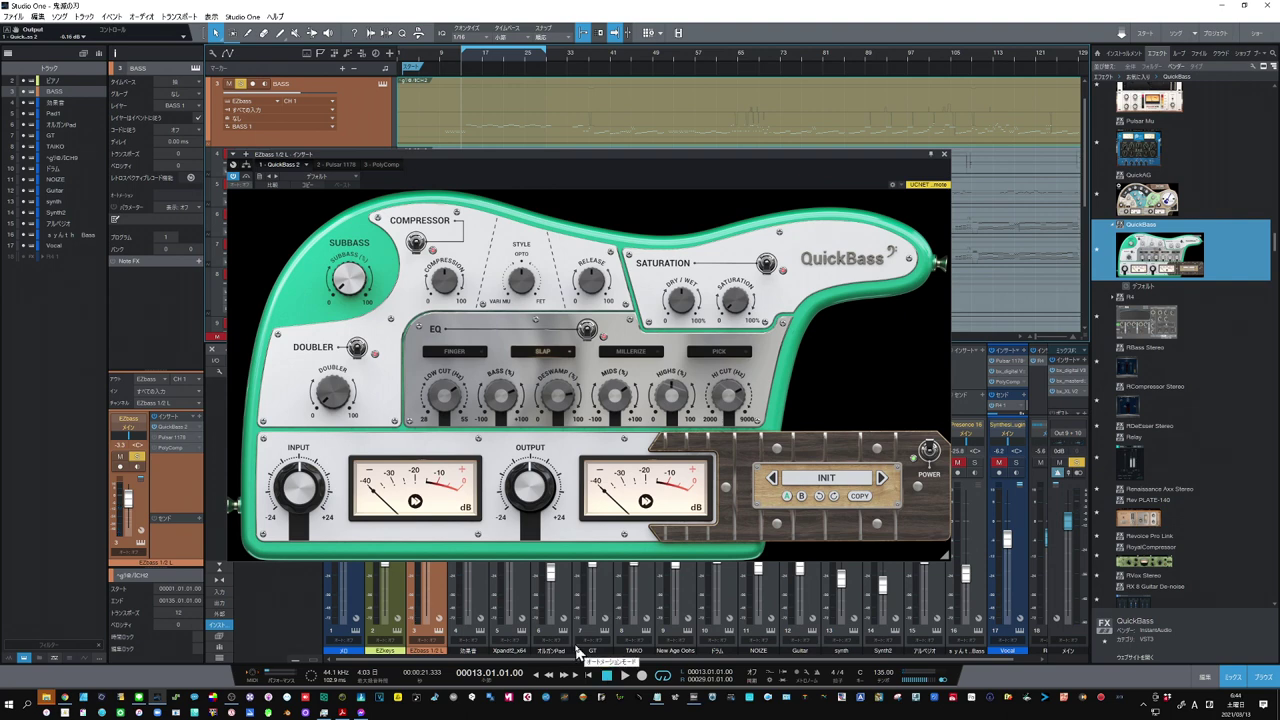
left_click(625, 677)
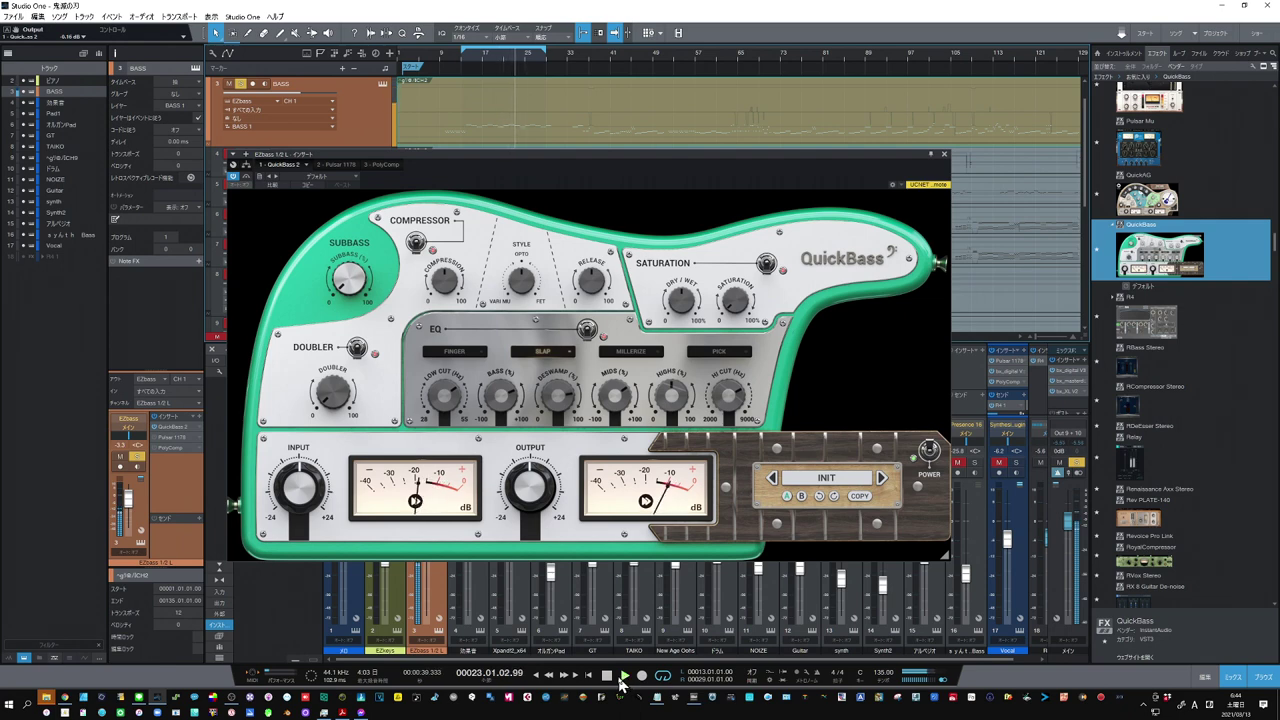
left_click(607, 676)
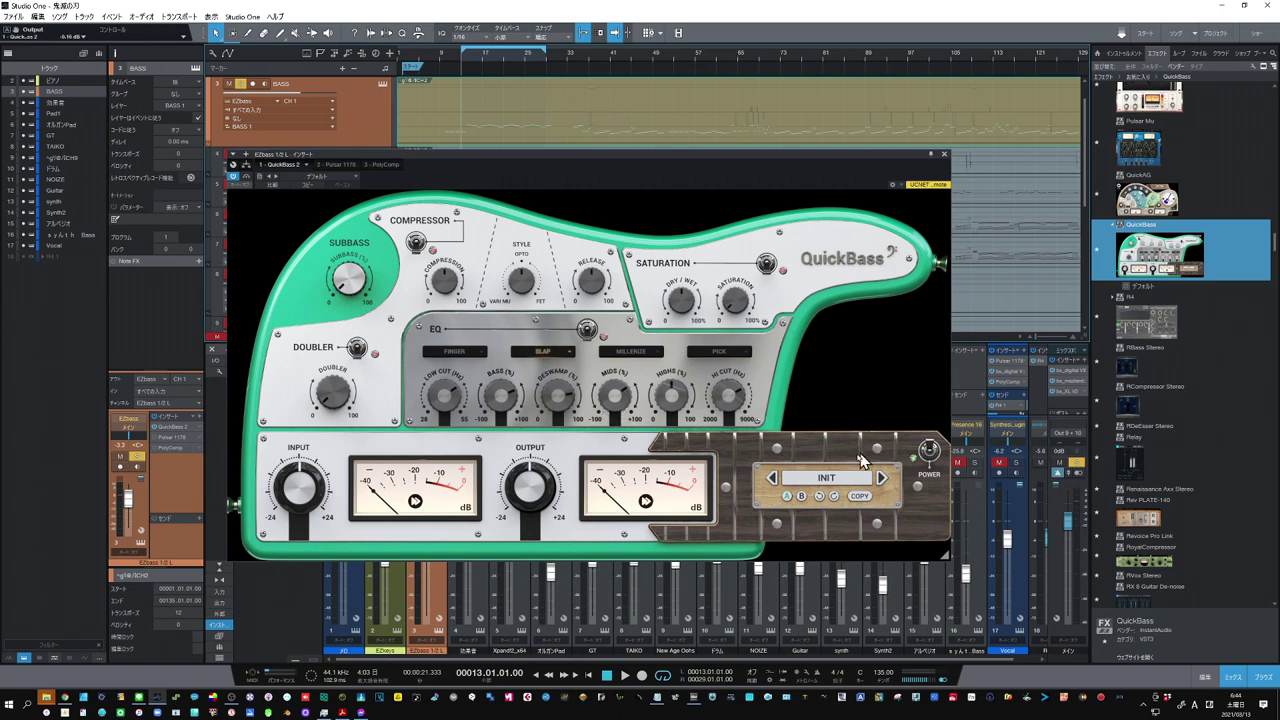
Browse the QuickBass preset library, looking through the Root presets and the two artist folders
left_click(826, 481)
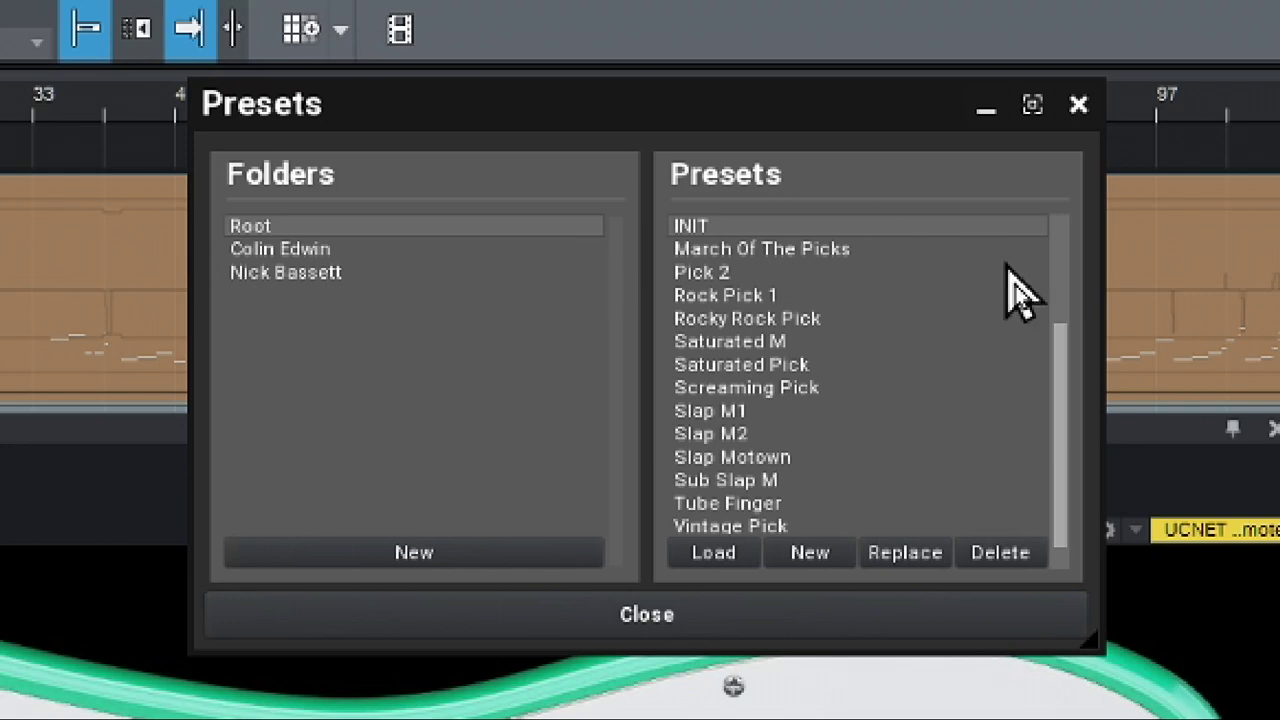
left_click(757, 565)
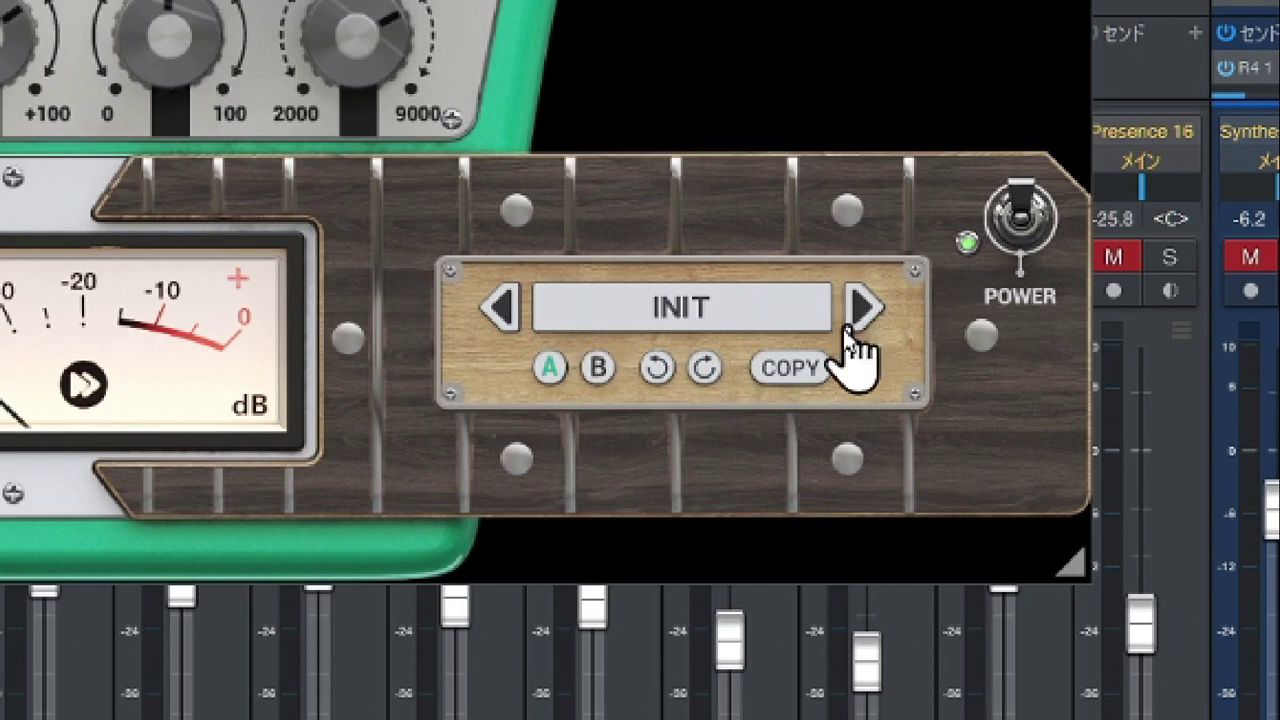
left_click(795, 348)
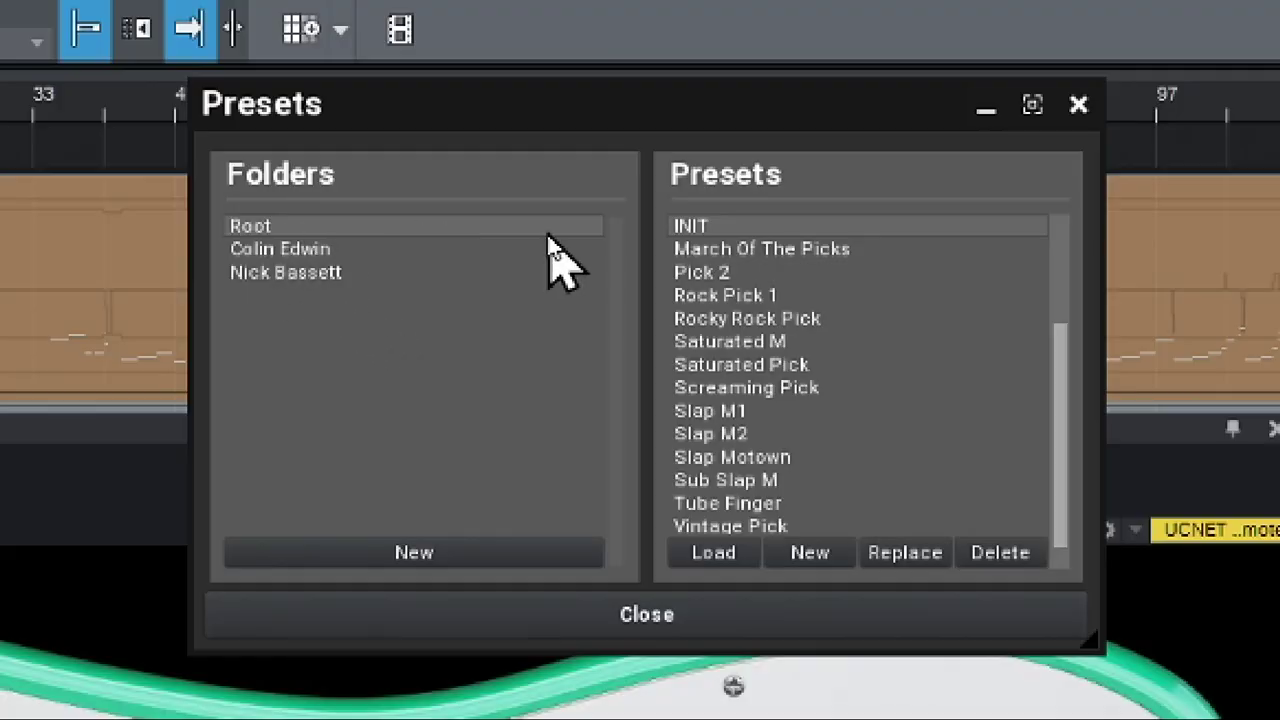
scroll(790, 360, "up", 1)
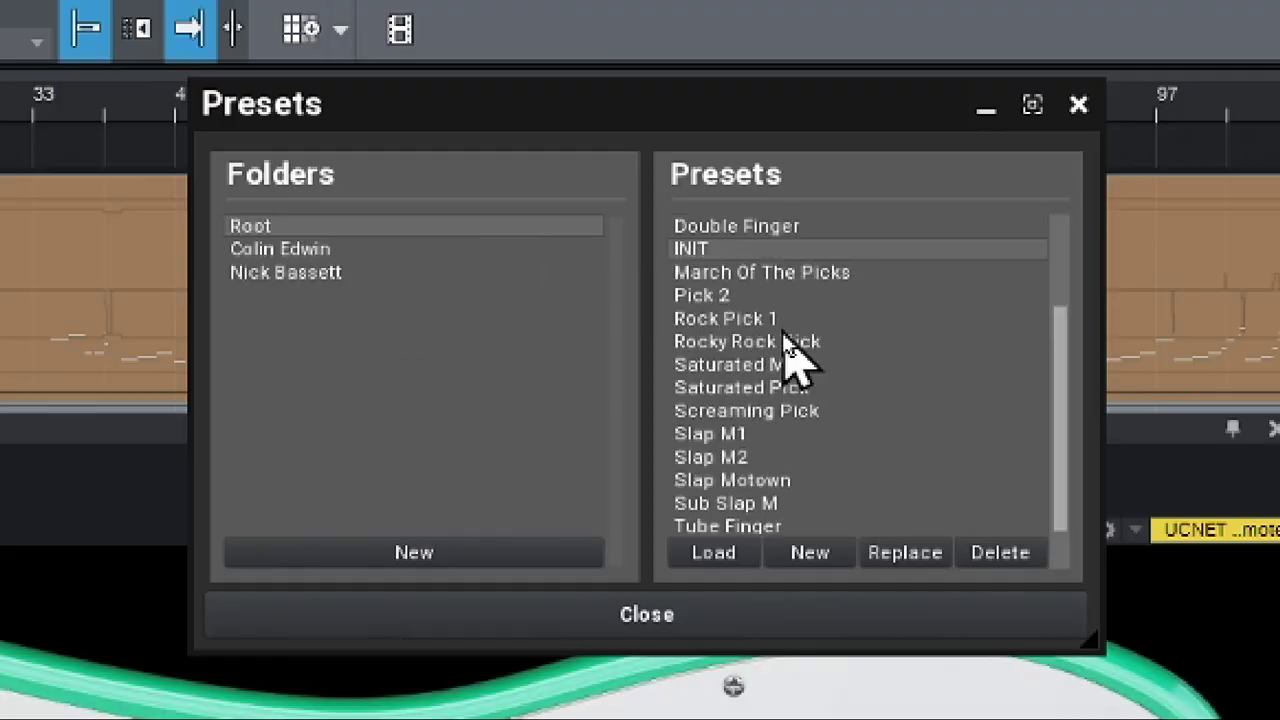
scroll(790, 348, "up", 5)
scroll(792, 344, "down", 3)
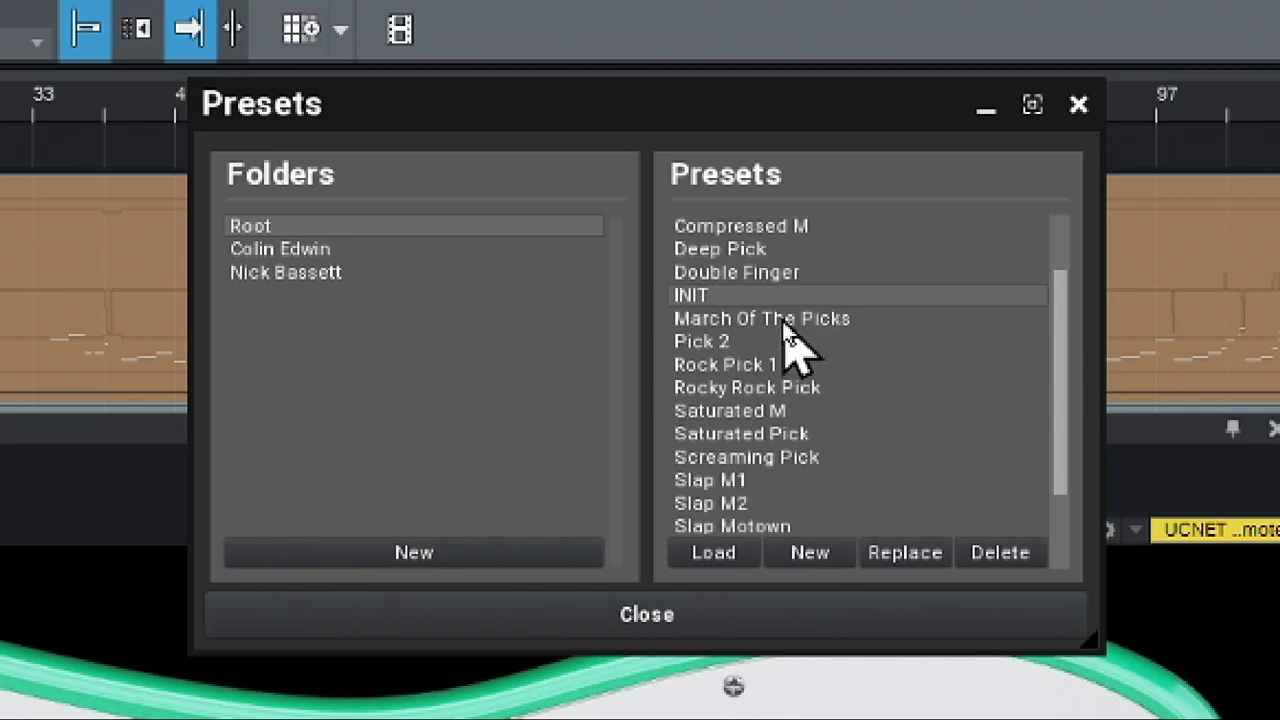
left_click(285, 252)
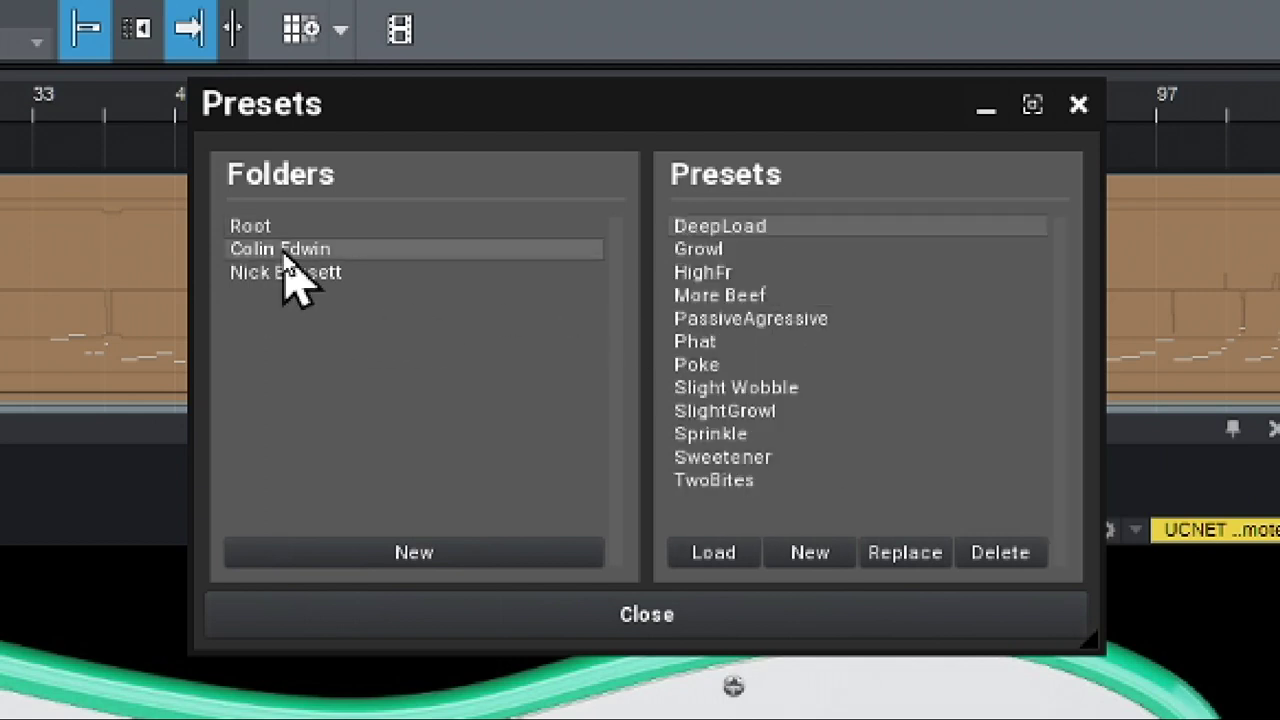
left_click(286, 274)
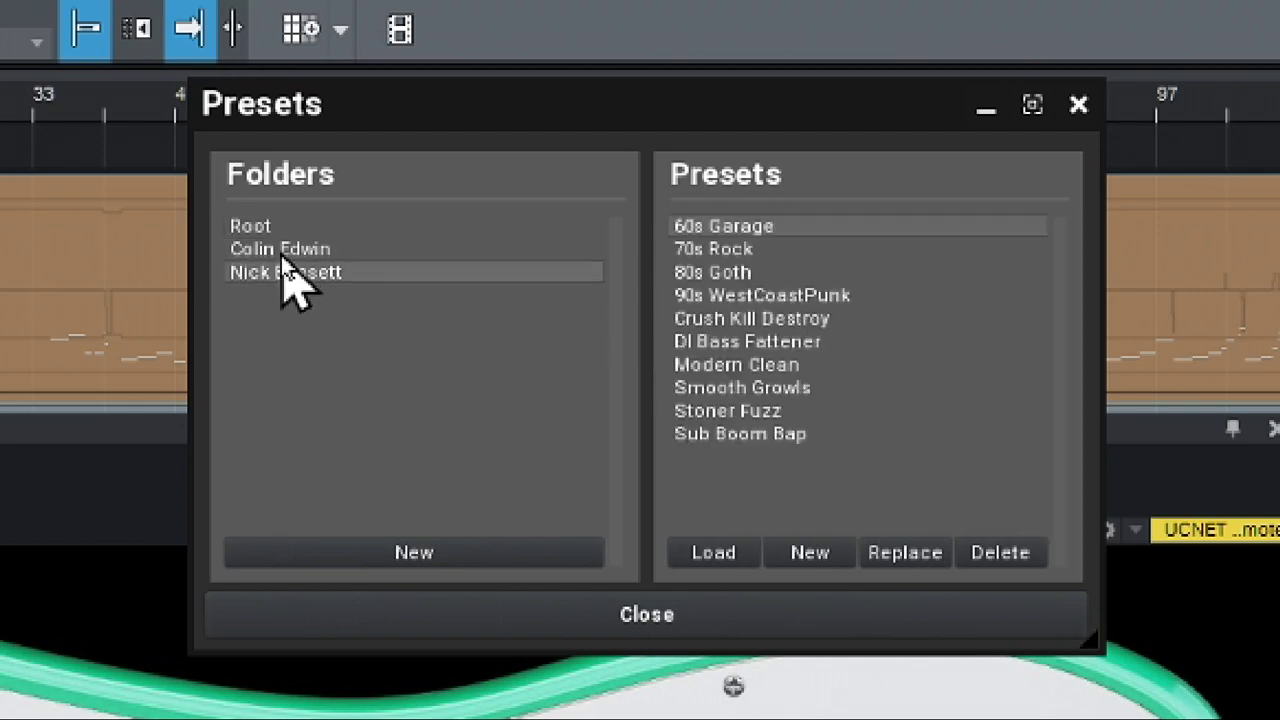
left_click(282, 253)
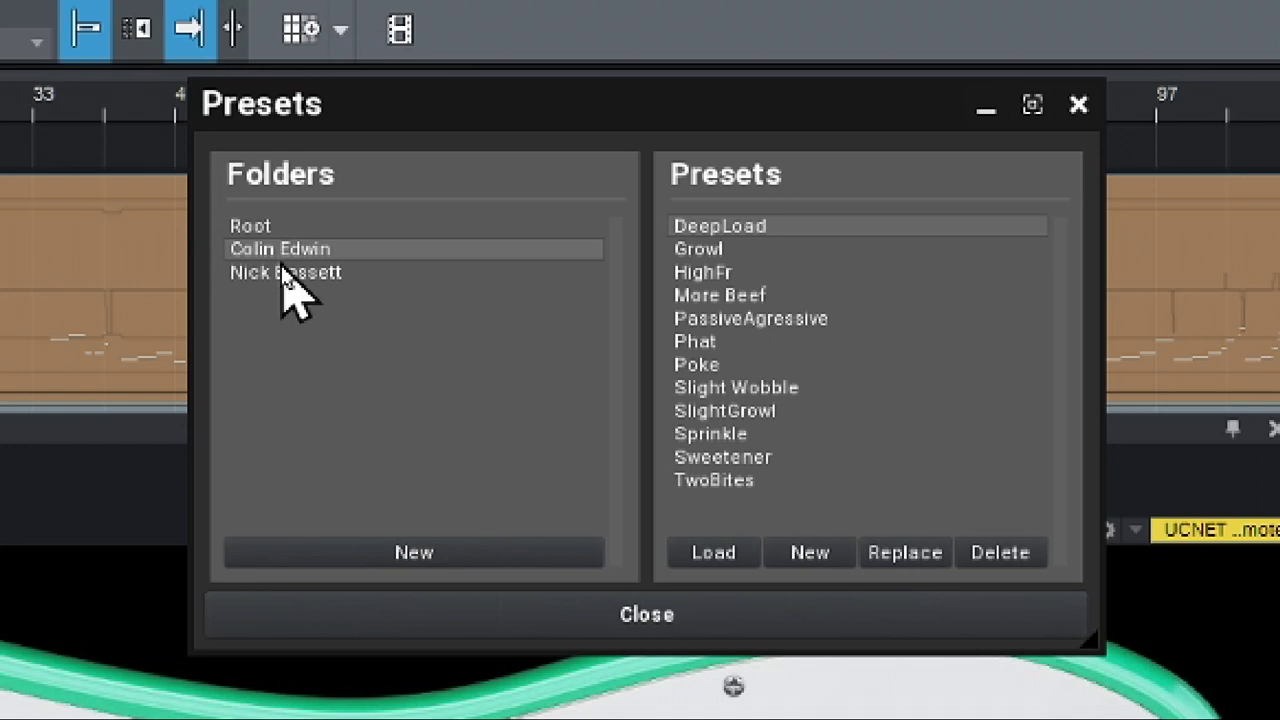
left_click(276, 280)
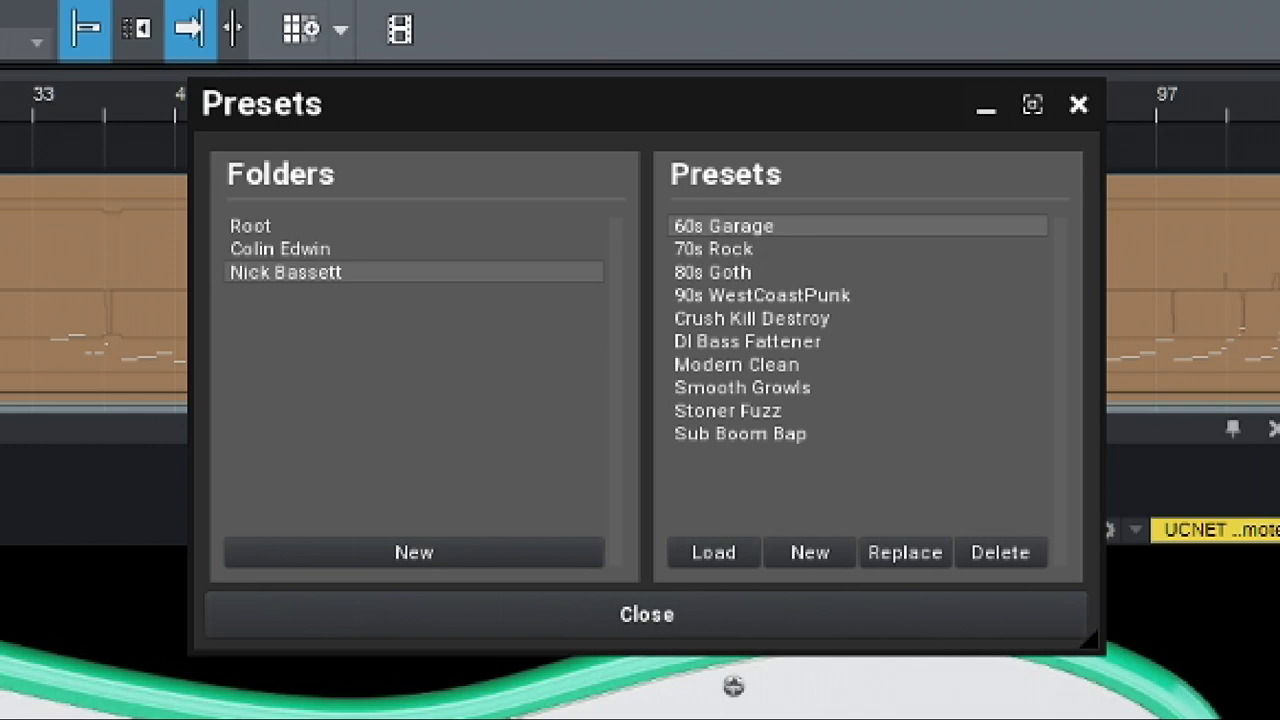
Audition the presets one after another from 70s Rock through Sub Boom Bap in the second artist folder
left_click(719, 250)
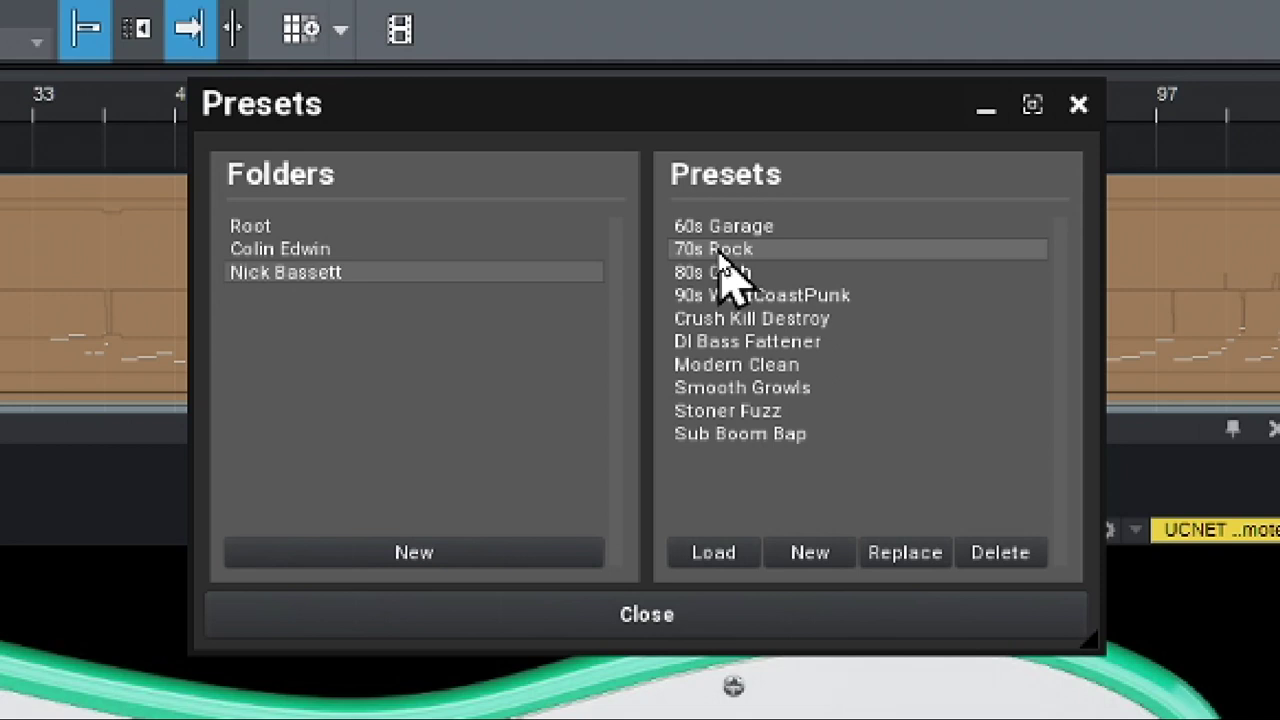
left_click(720, 274)
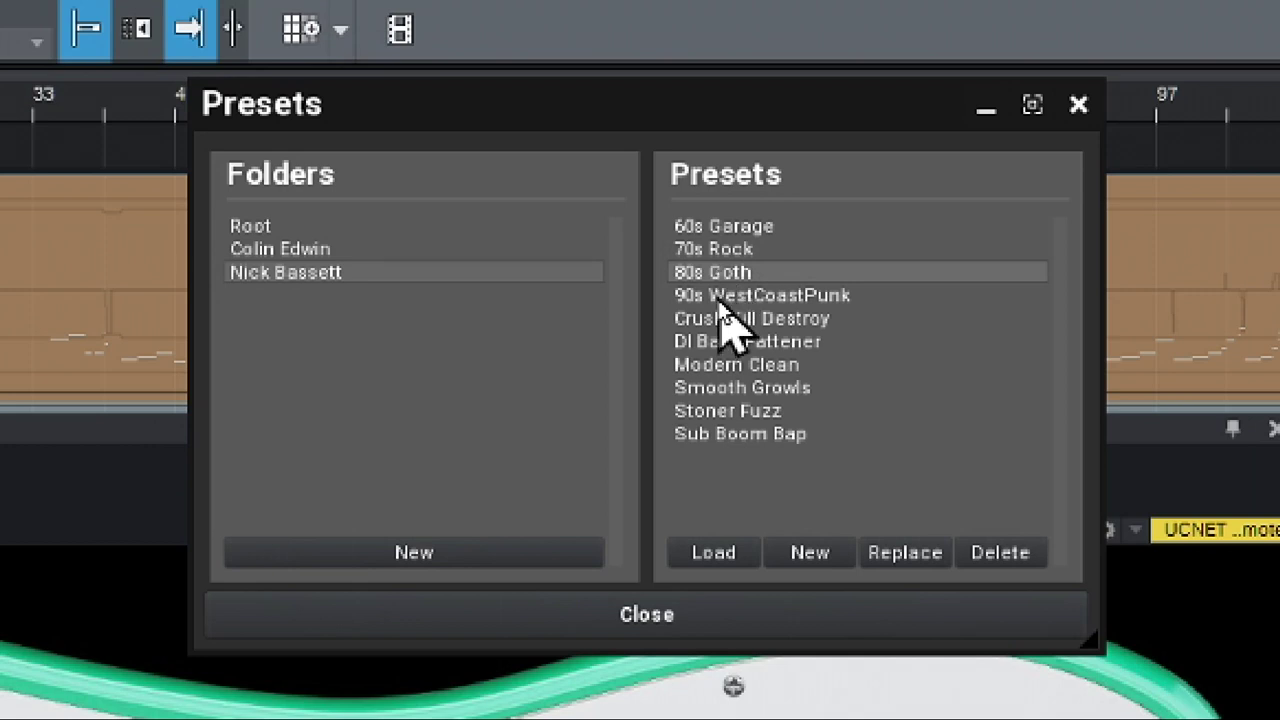
left_click(720, 298)
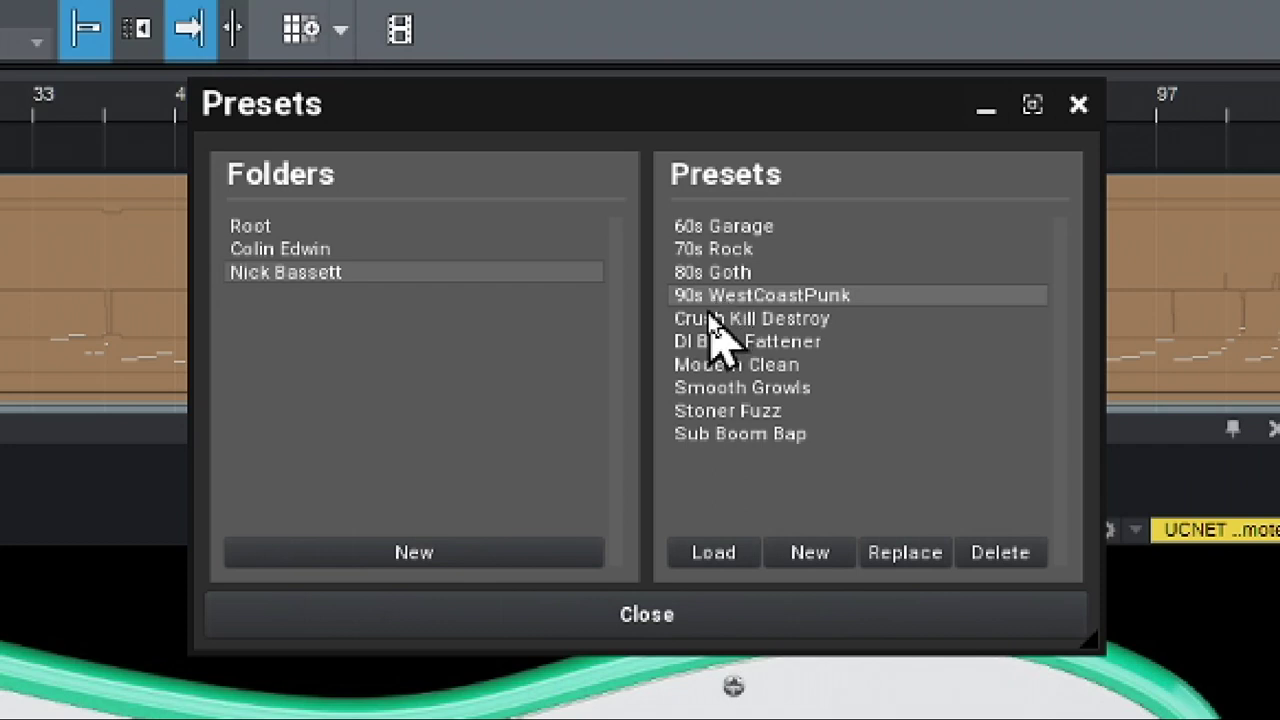
left_click(716, 320)
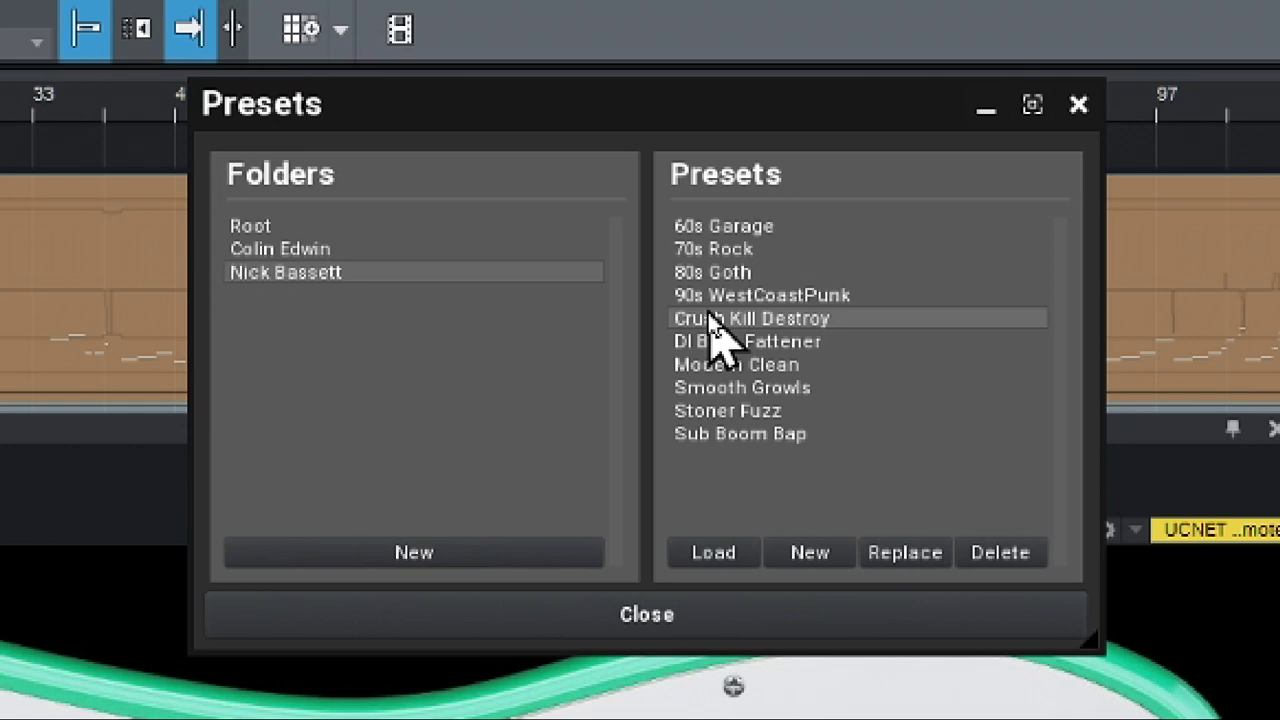
left_click(718, 343)
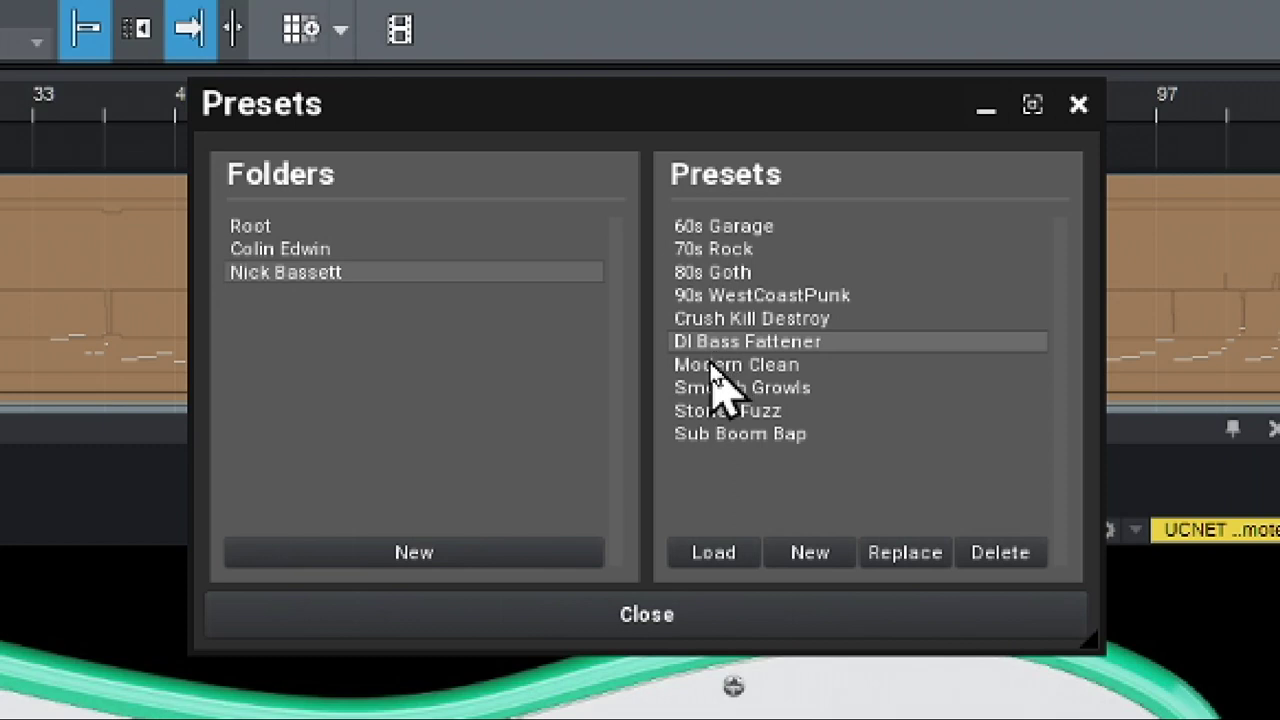
left_click(716, 366)
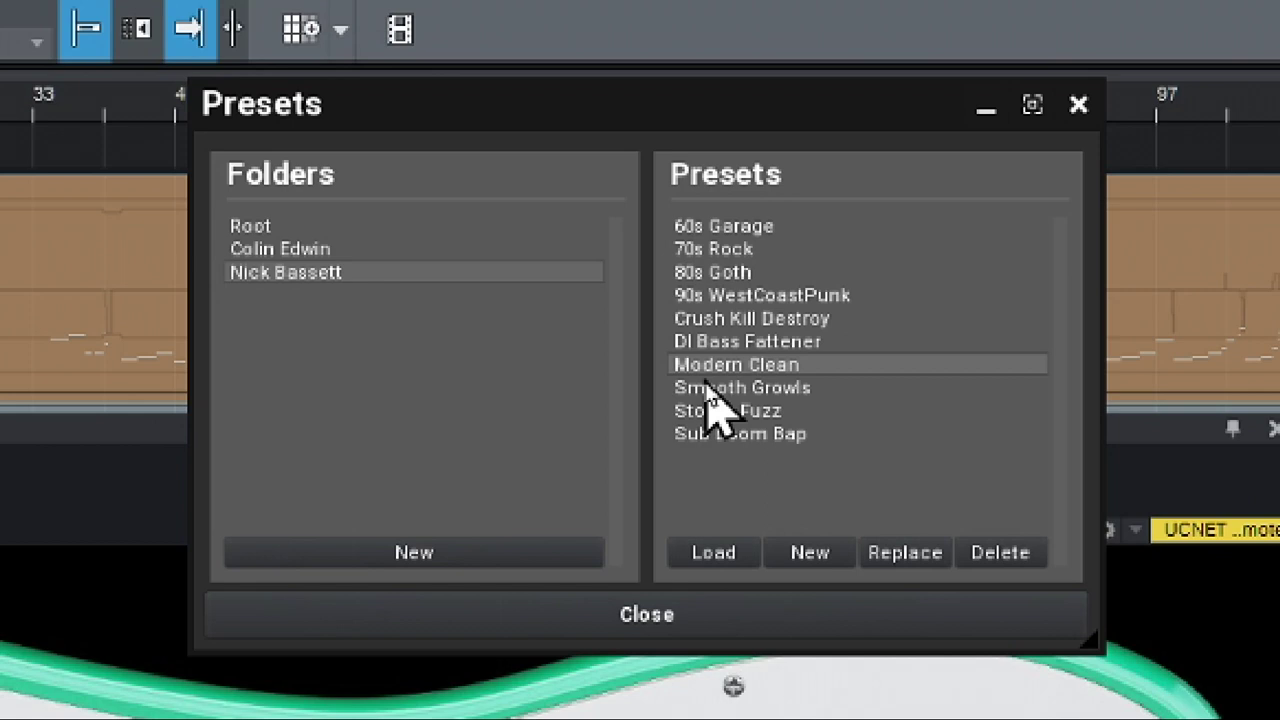
left_click(705, 388)
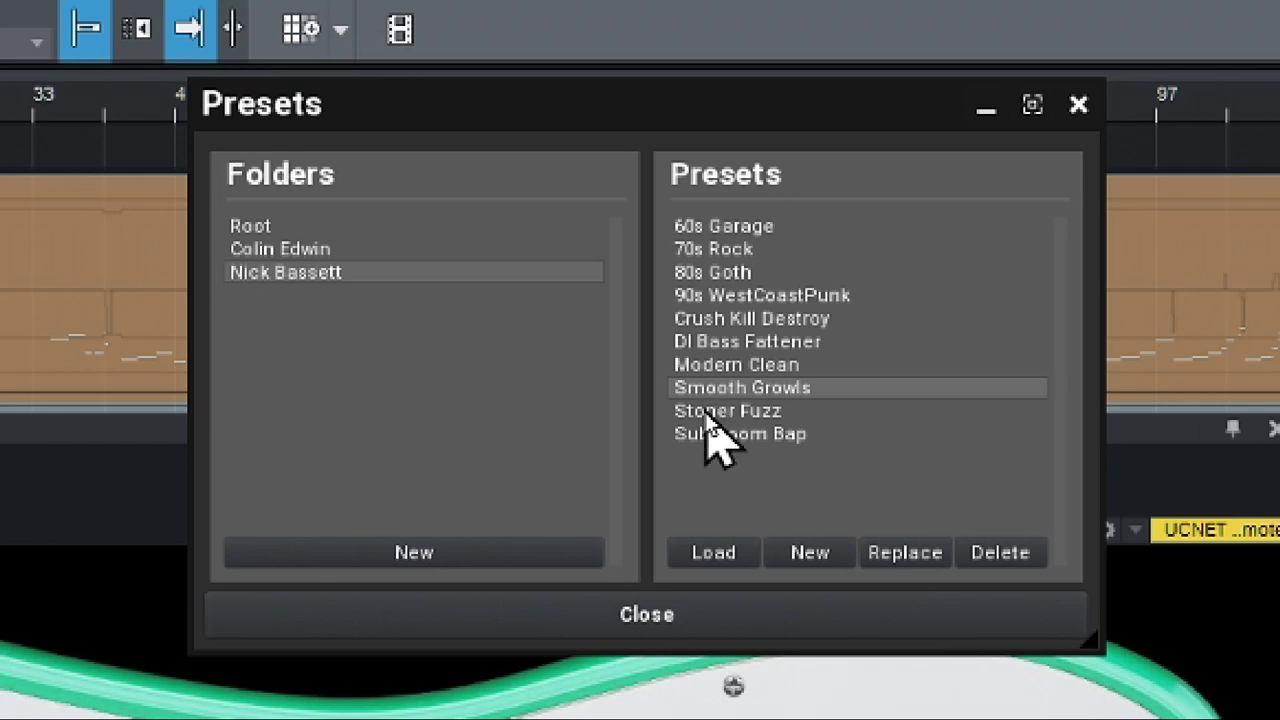
left_click(710, 412)
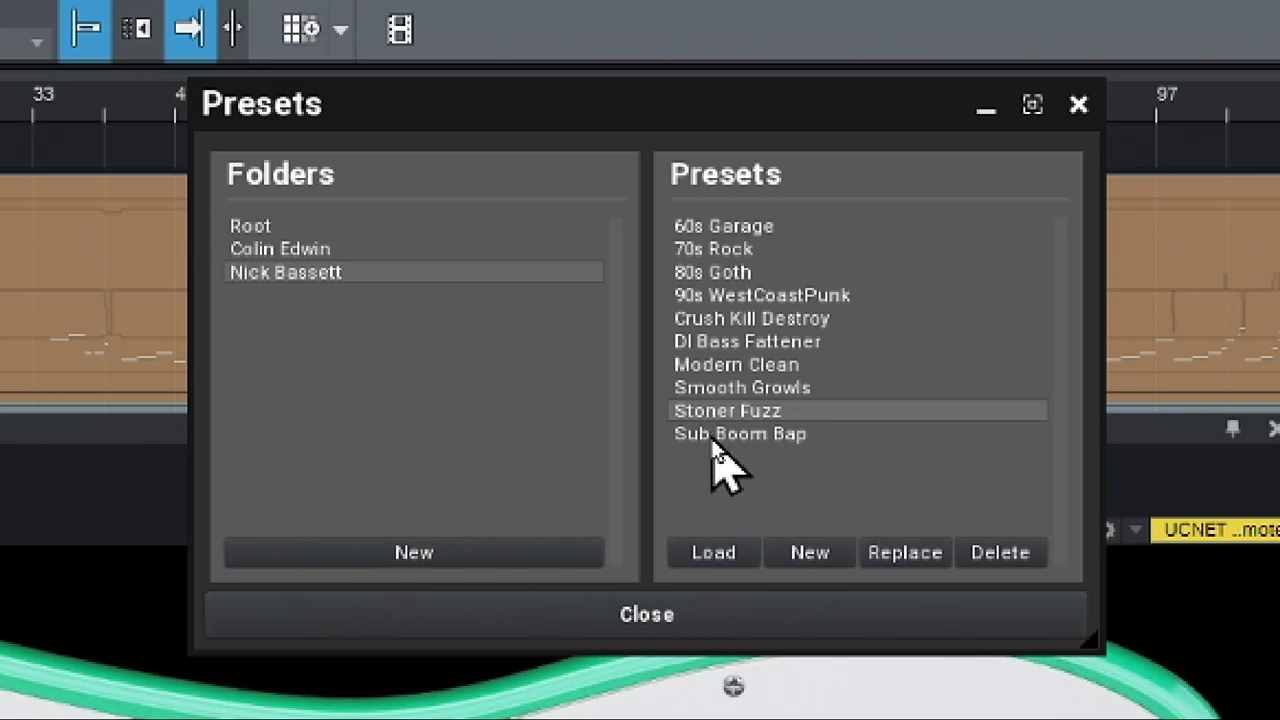
left_click(713, 440)
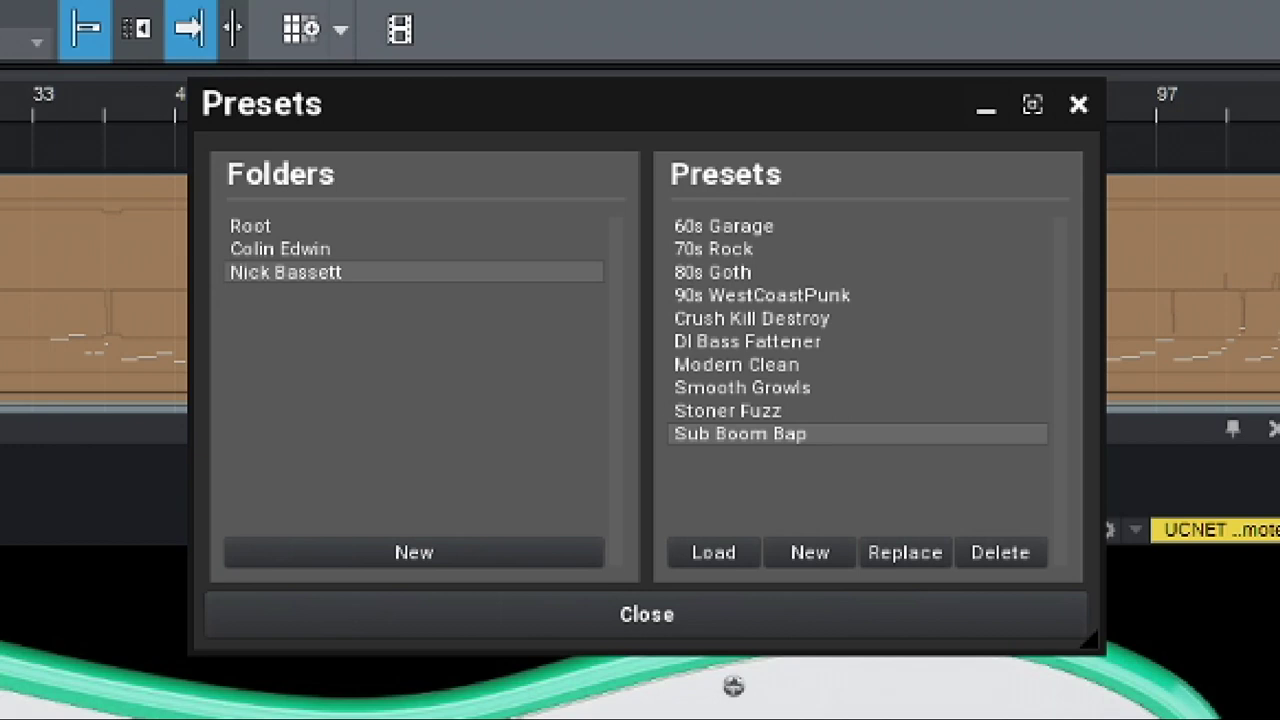
left_click(1190, 290)
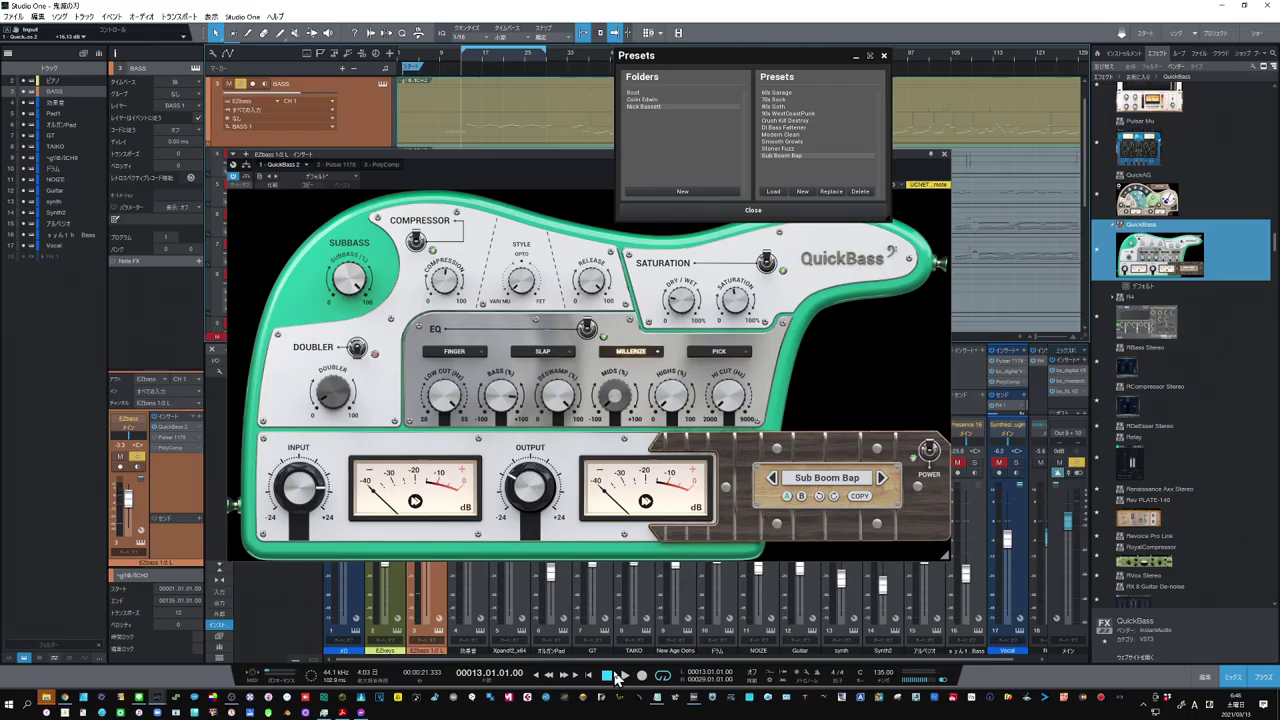
Load the 70s Rock preset and set its SUBBASS amount to roughly the midpoint
left_click(782, 100)
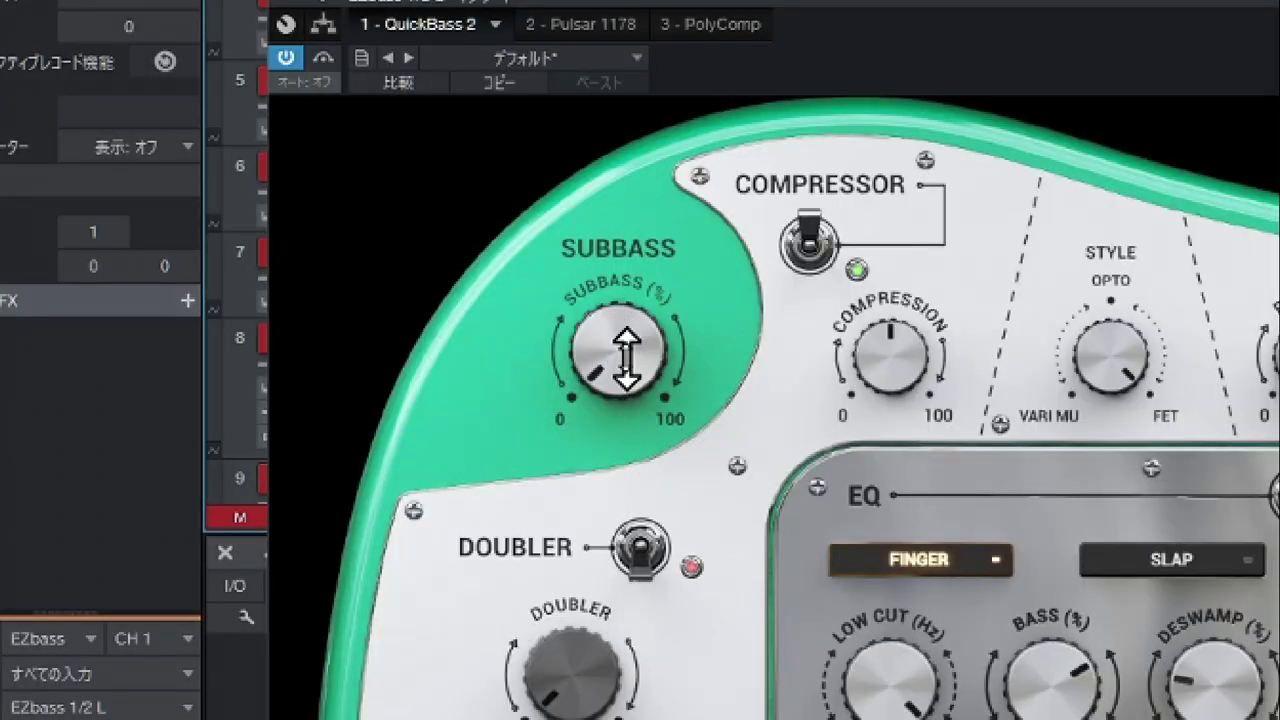
mouse_move(626, 358)
left_mouse_down()
mouse_move(626, 282)
mouse_move(623, 371)
left_mouse_up()
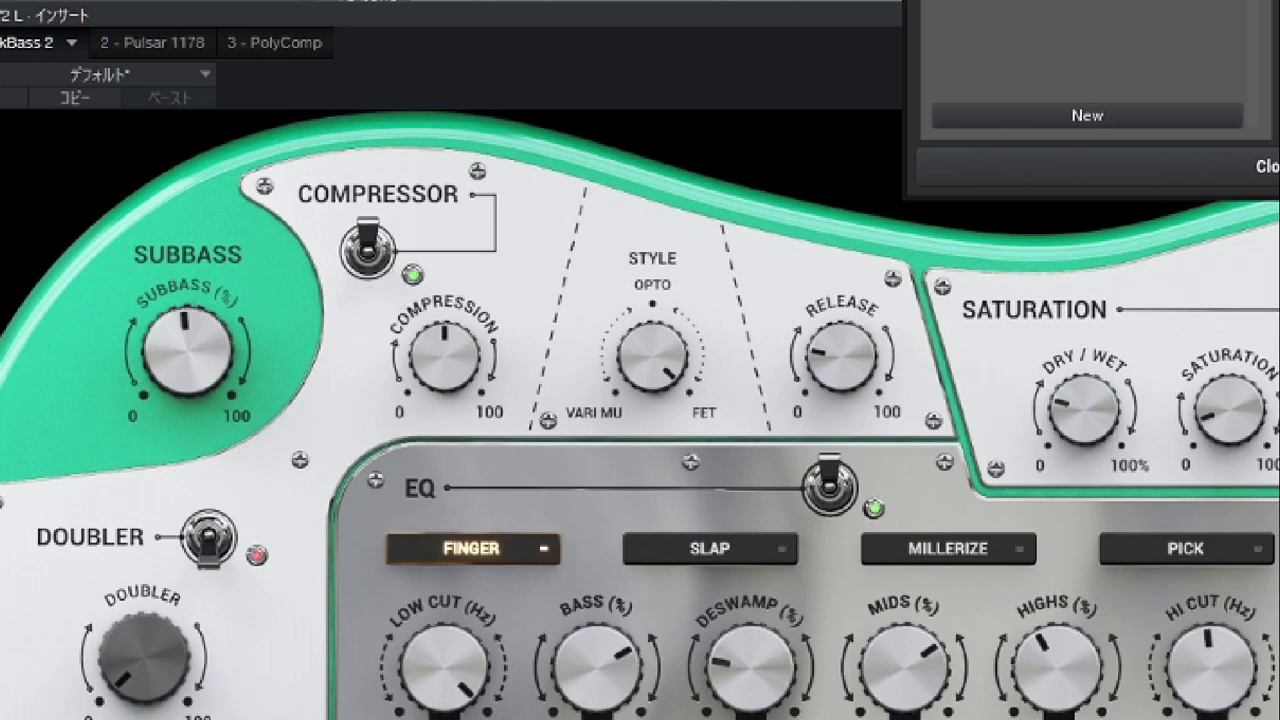
Compare the compressor off and on, and adjust it to about 70 compression, a style between OPTO and FET, and release just above halfway
left_click(368, 248)
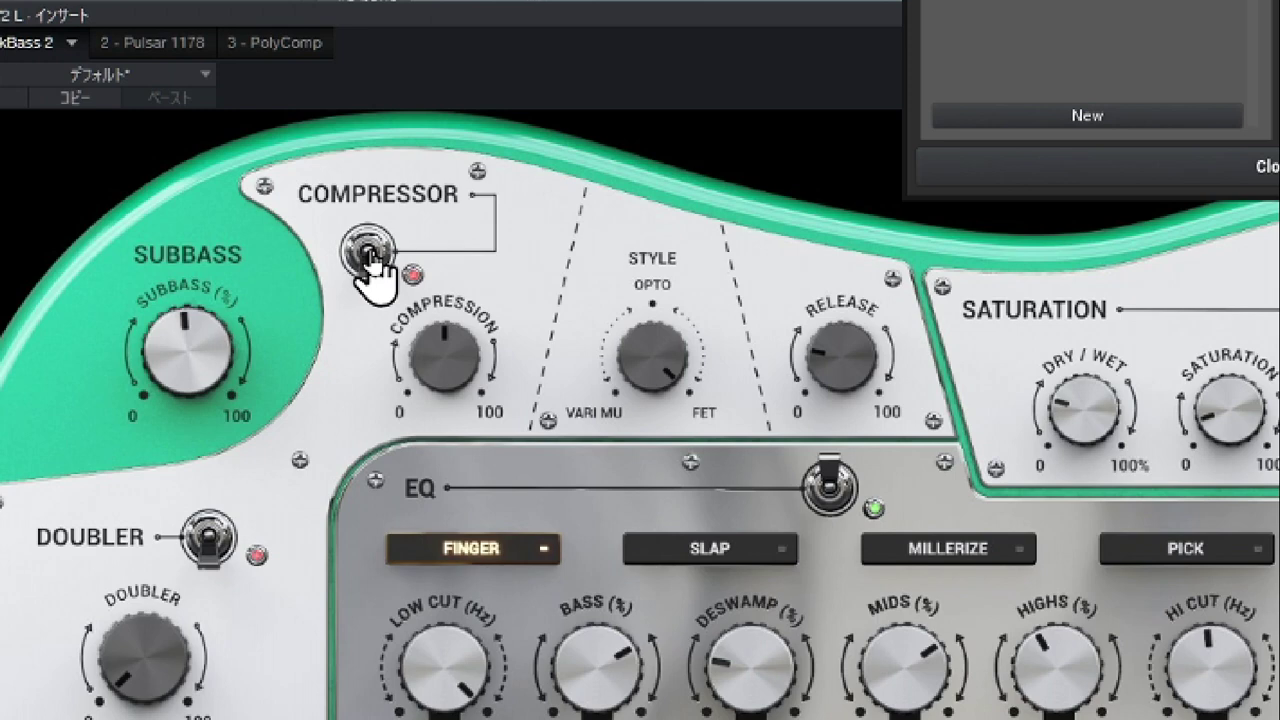
left_click(368, 250)
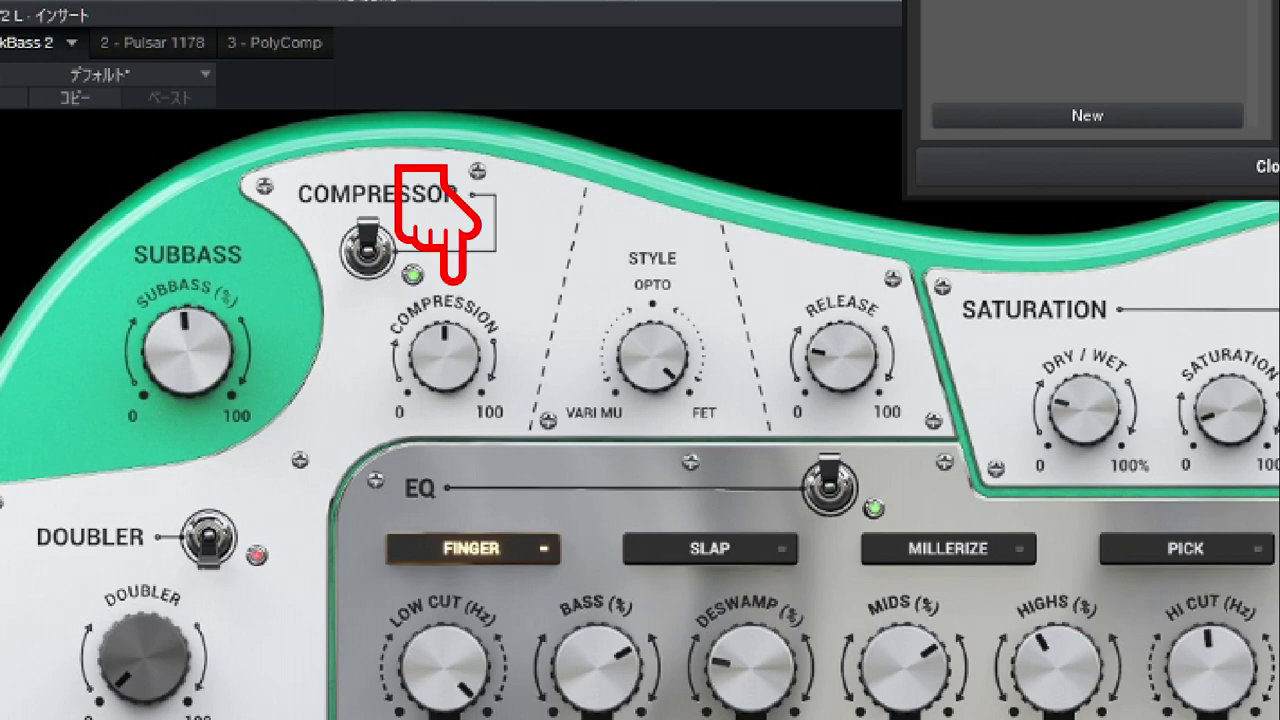
left_click_drag(444, 356, 444, 430)
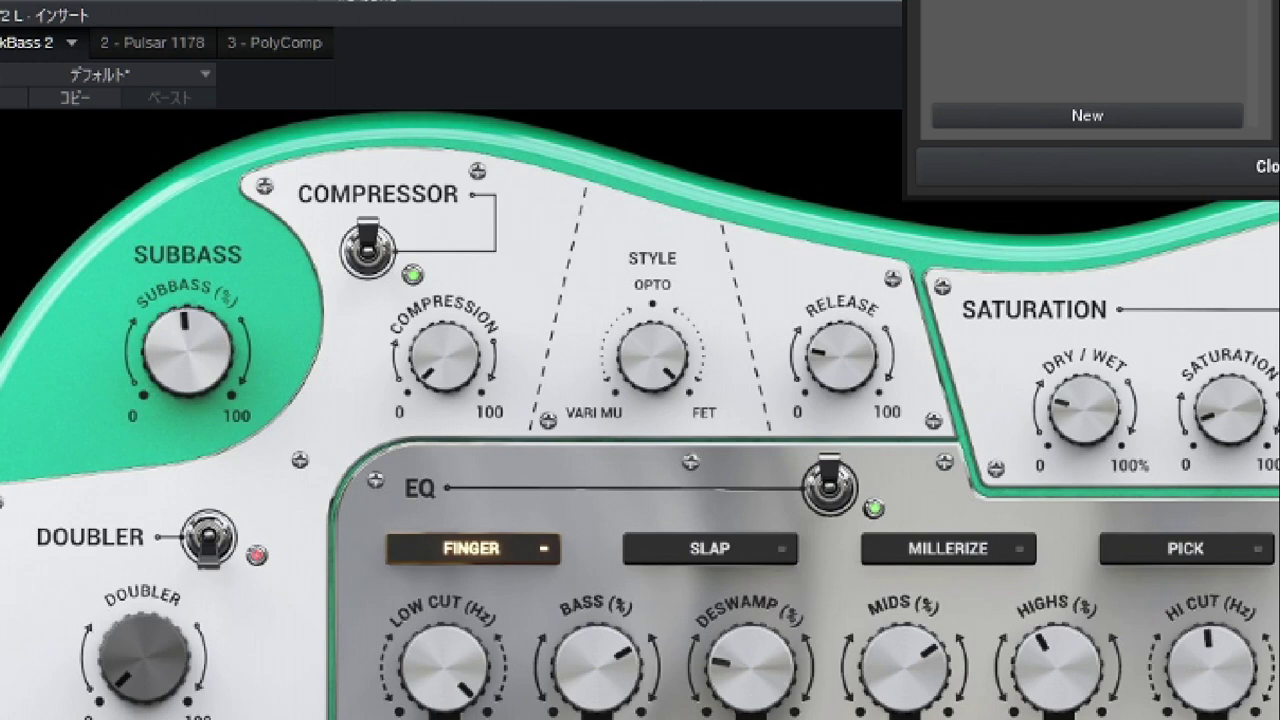
left_click_drag(444, 430, 444, 343)
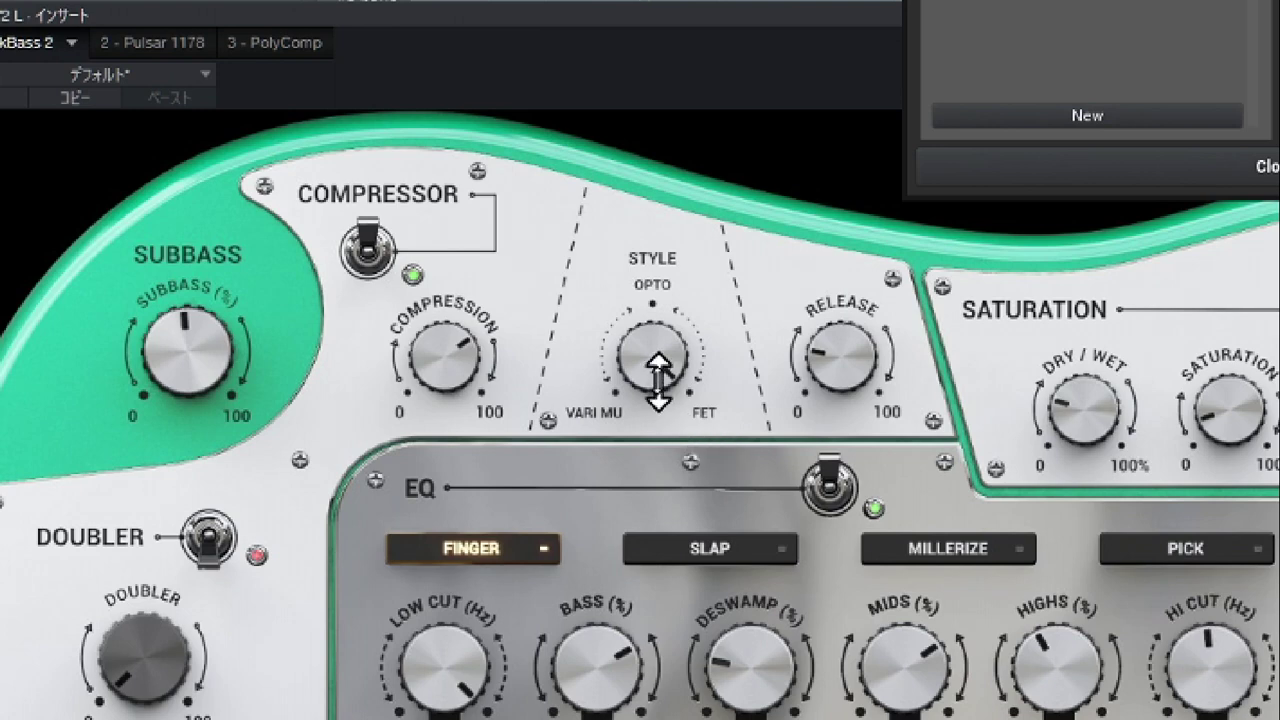
left_click_drag(657, 380, 657, 346)
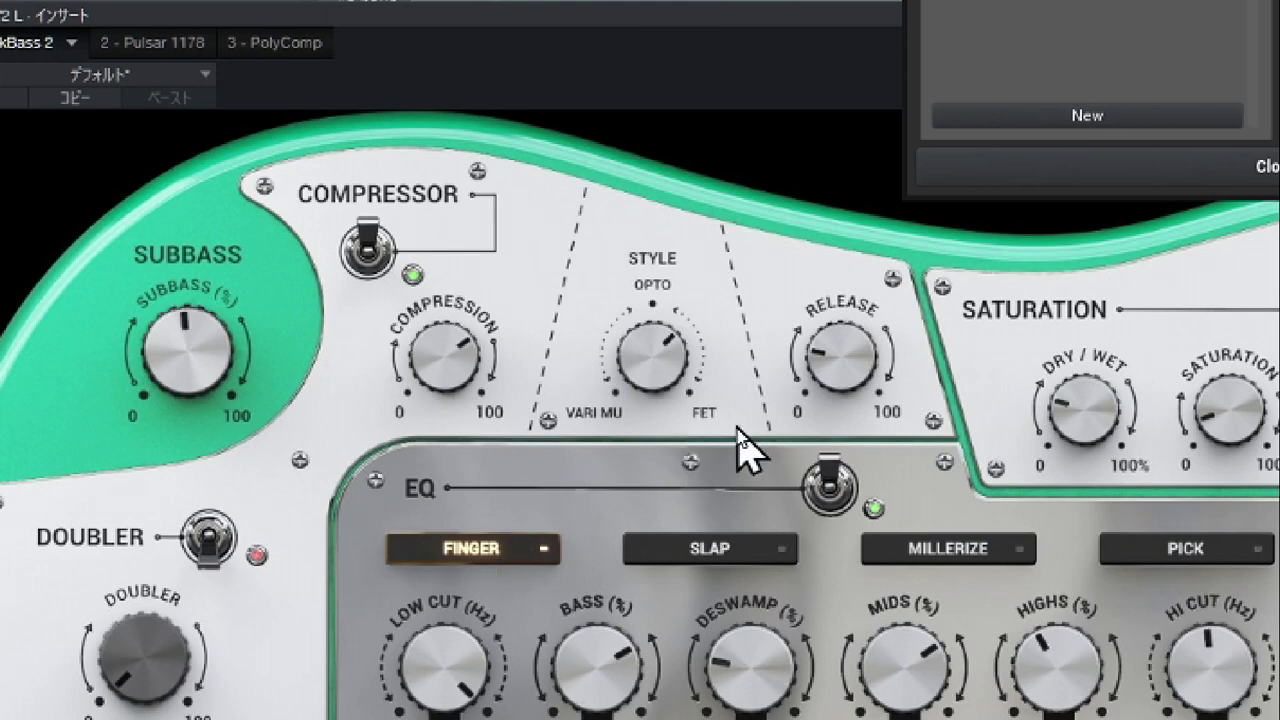
mouse_move(814, 355)
left_mouse_down()
mouse_move(814, 400)
mouse_move(814, 308)
mouse_move(814, 352)
left_mouse_up()
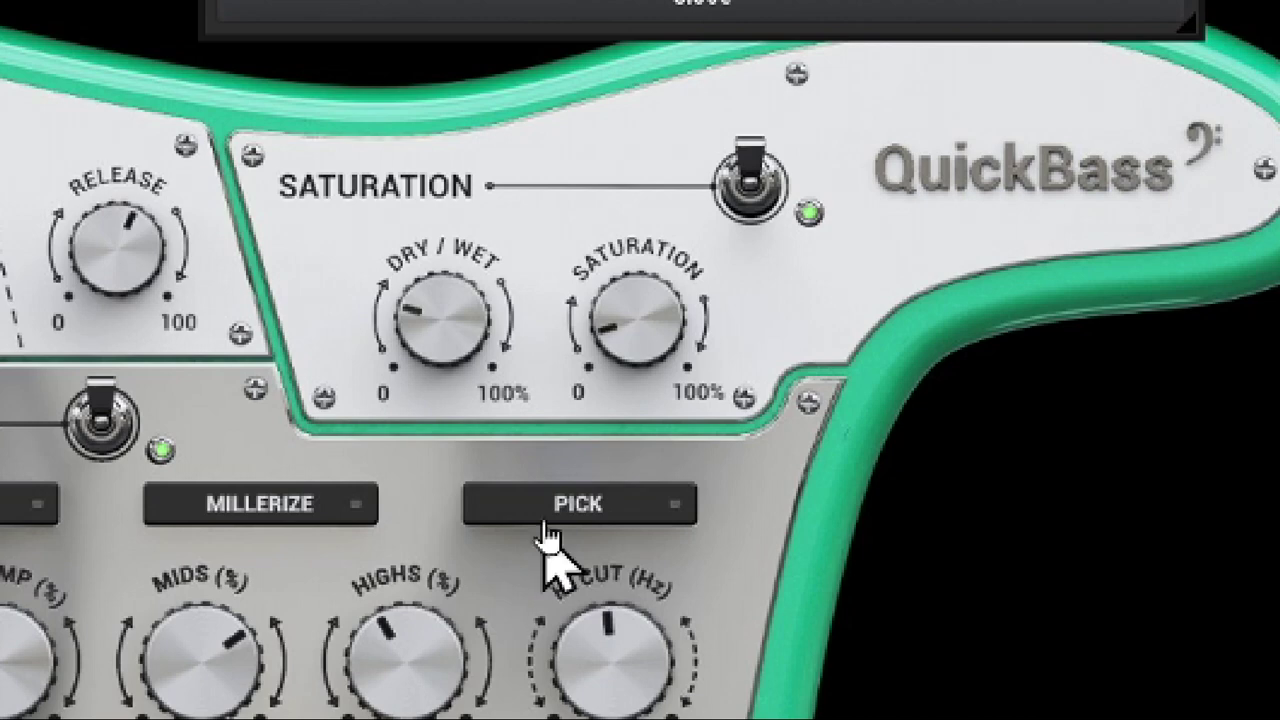
Compare the saturation section off and on, lower its DRY / WET mix slightly, and sweep the SATURATION amount up and back down
left_click(752, 185)
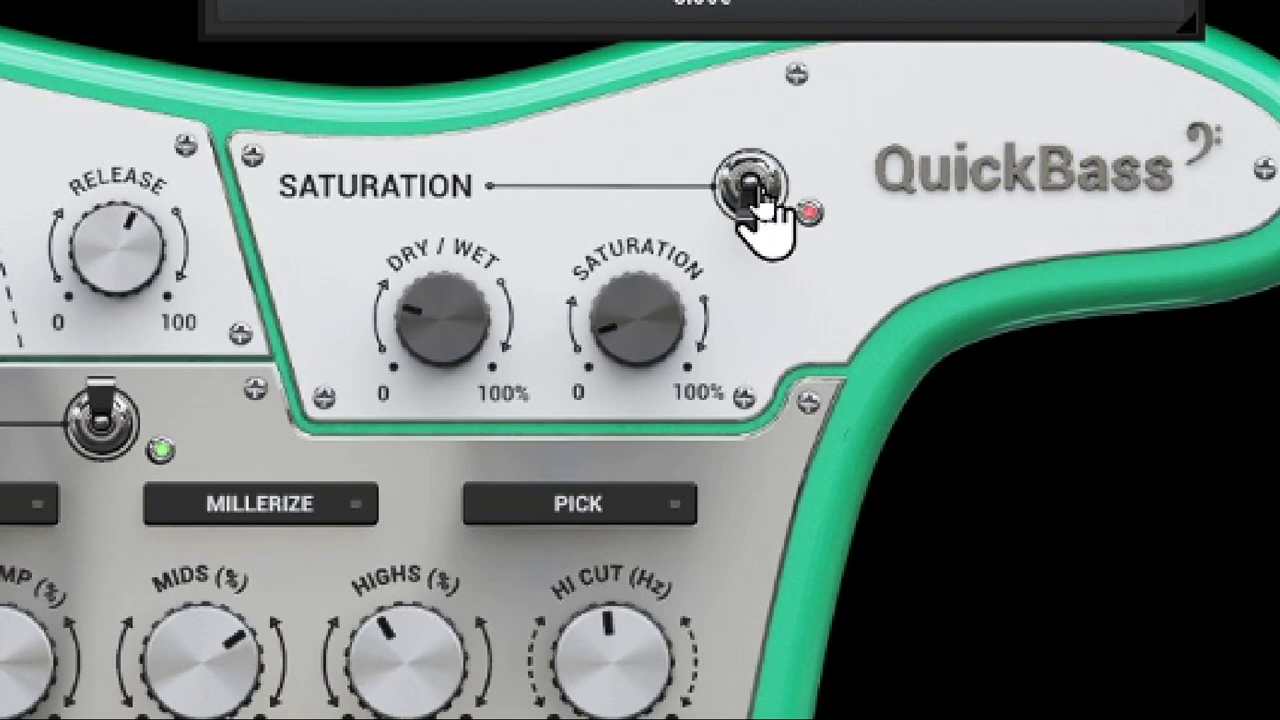
left_click(752, 190)
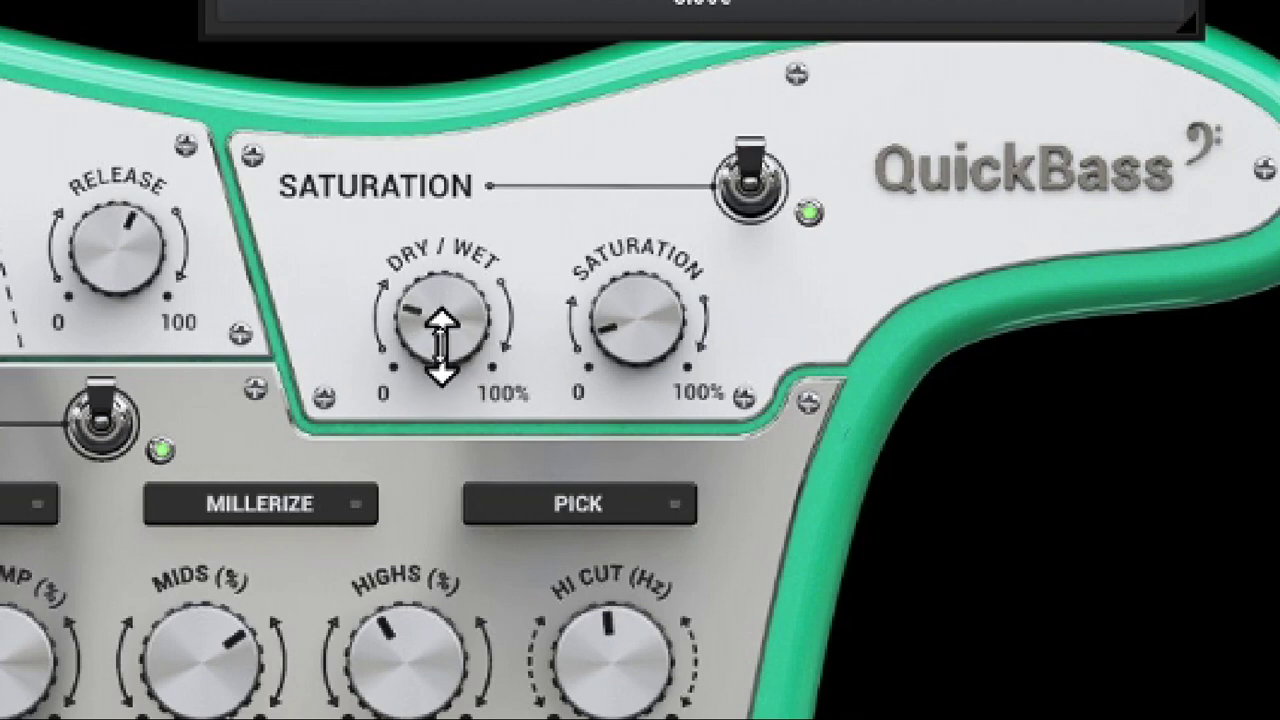
mouse_move(437, 336)
left_mouse_down()
mouse_move(437, 268)
mouse_move(437, 337)
left_mouse_up()
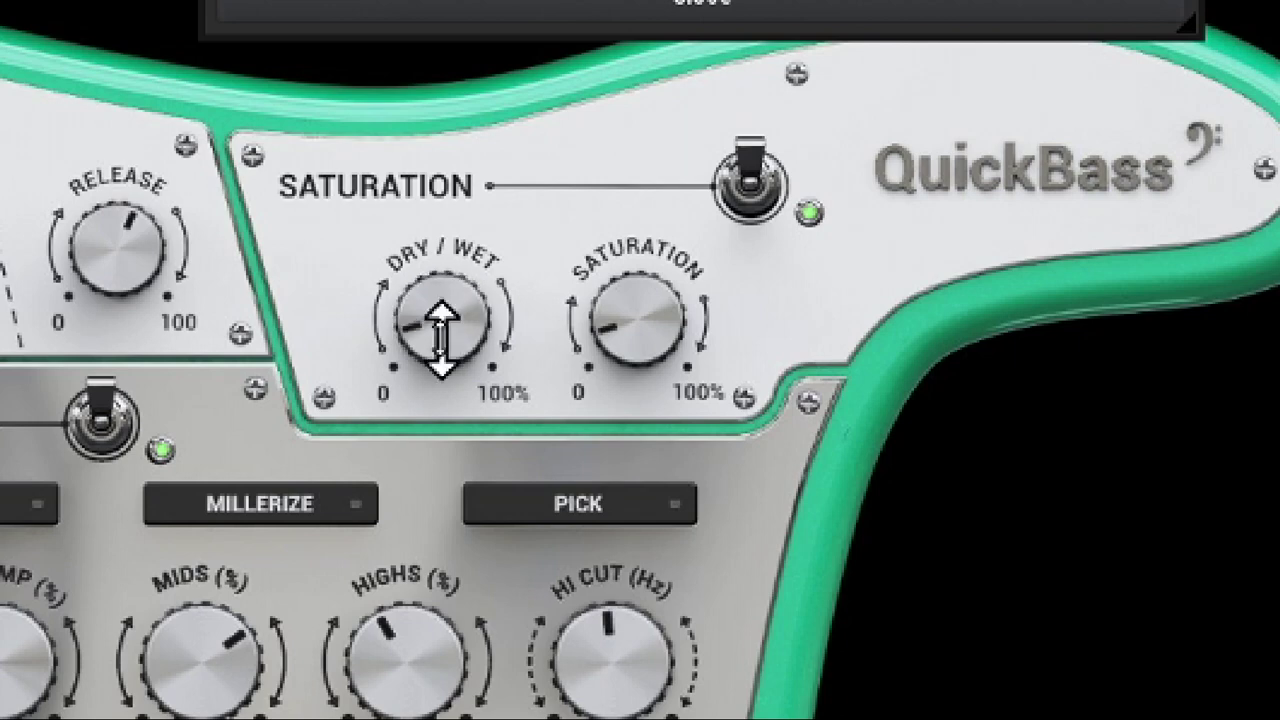
left_click_drag(652, 355, 652, 293)
left_click_drag(638, 320, 638, 482)
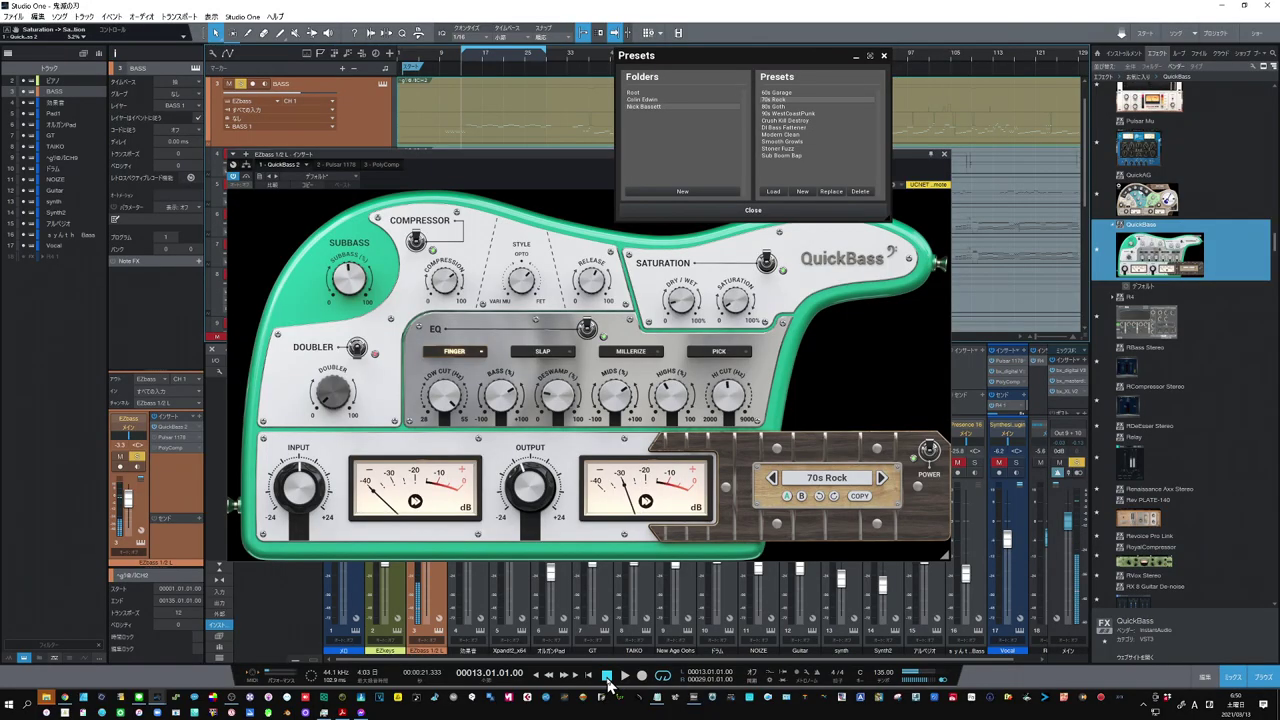